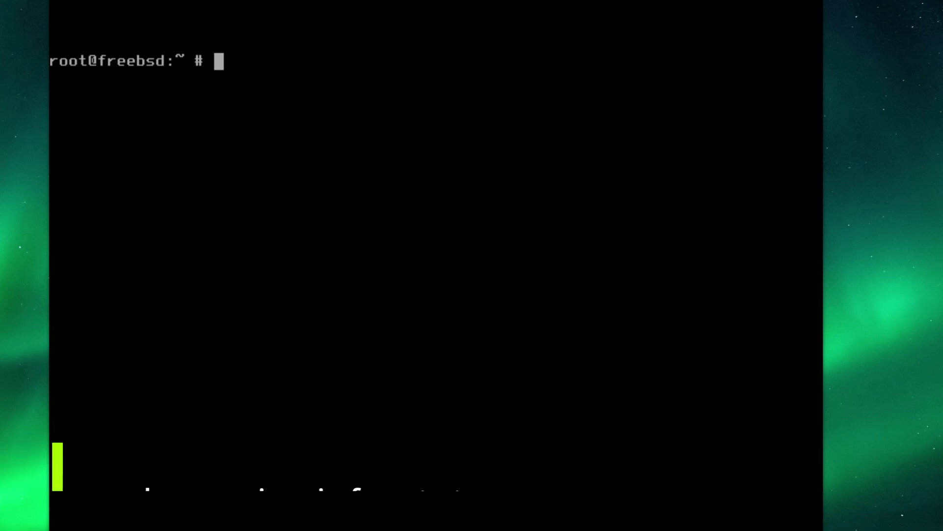
pyautogui.write('sudo ')
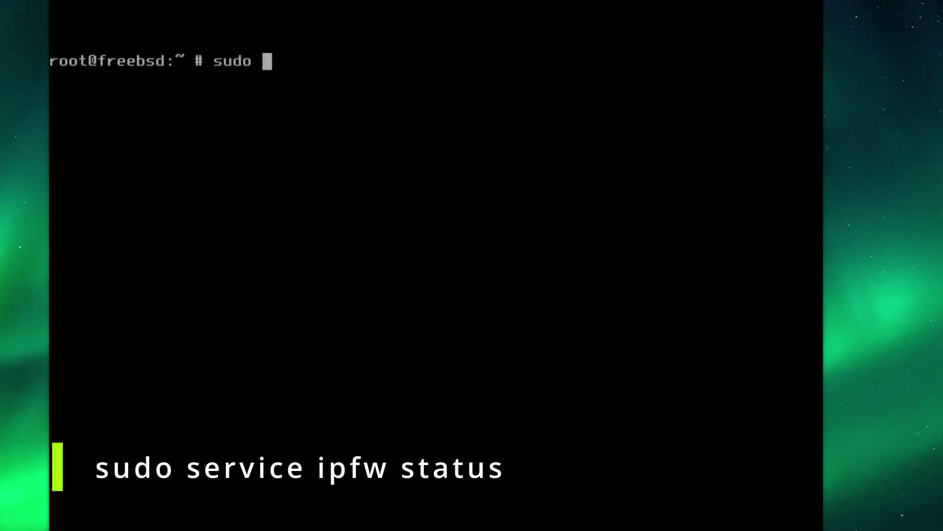
pyautogui.write('service ')
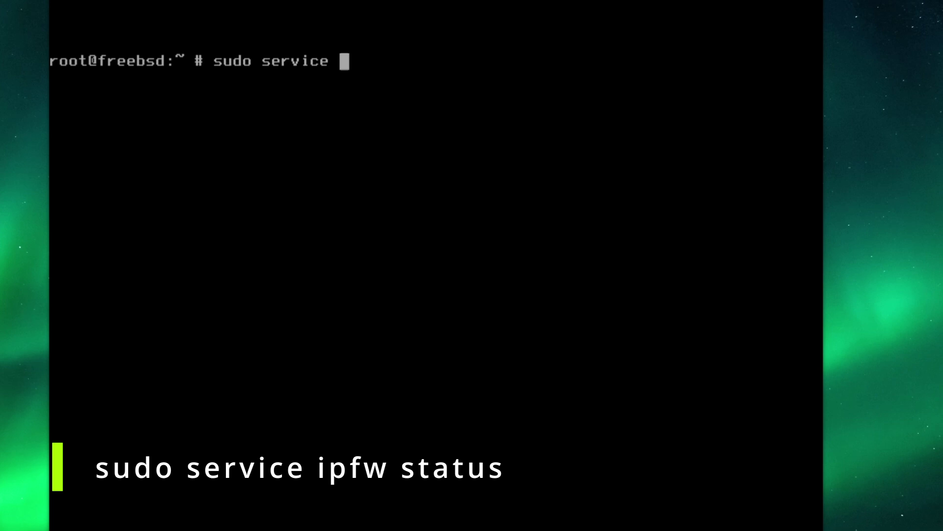
pyautogui.write('ipfw status')
# Check the ipfw service status with sudo service ipfw status; it reports not enabled.
pyautogui.press('Return')
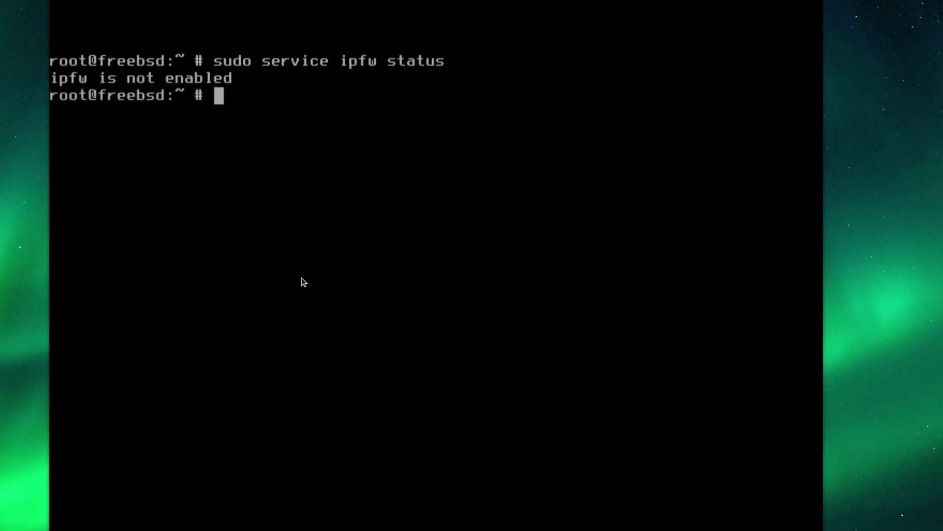
pyautogui.write('sudo ')
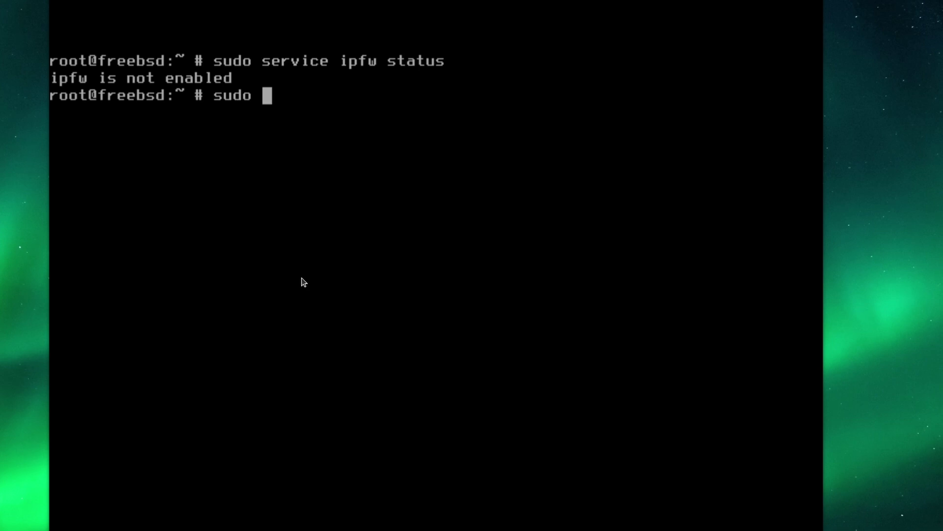
pyautogui.write('sysrc firew')
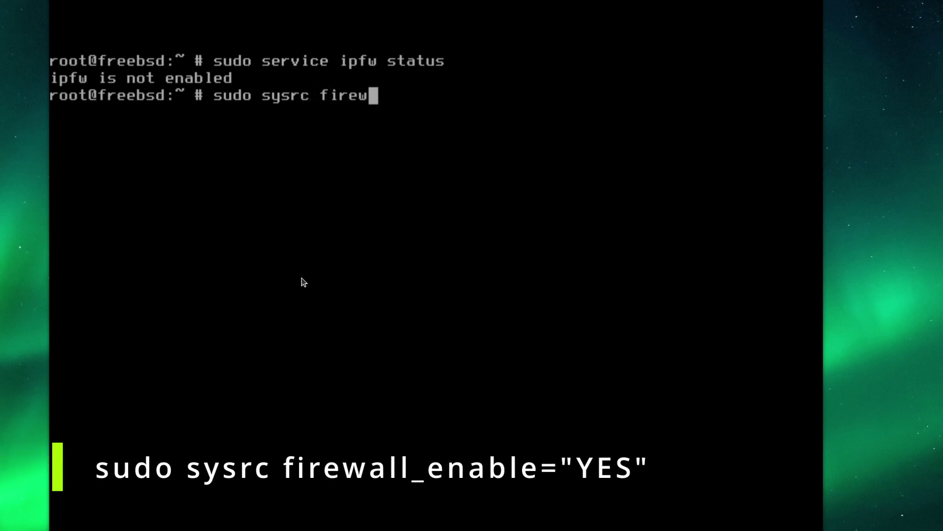
pyautogui.write('all_ena')
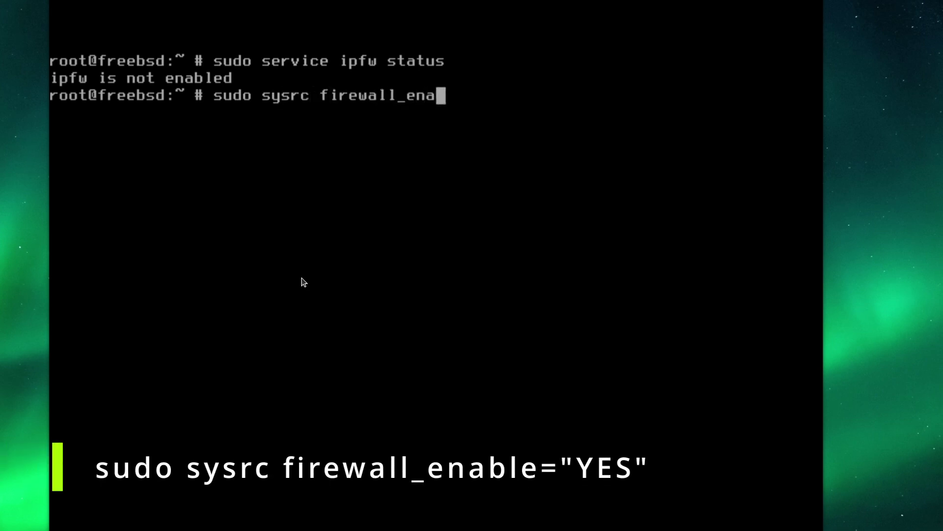
pyautogui.write('ble="')
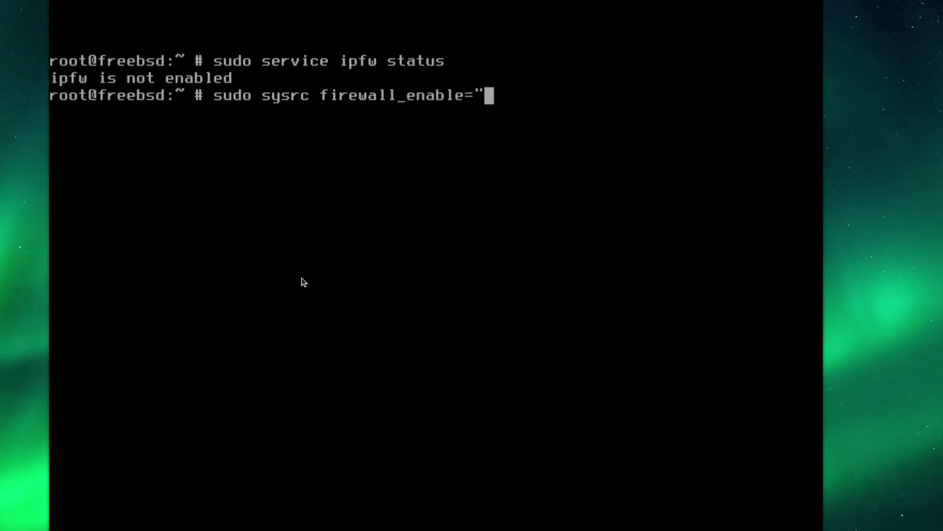
pyautogui.write('YES')
pyautogui.write('"')
# Set firewall_enable="YES" and firewall_quiet="YES" in rc.conf using sysrc.
pyautogui.press('Return')
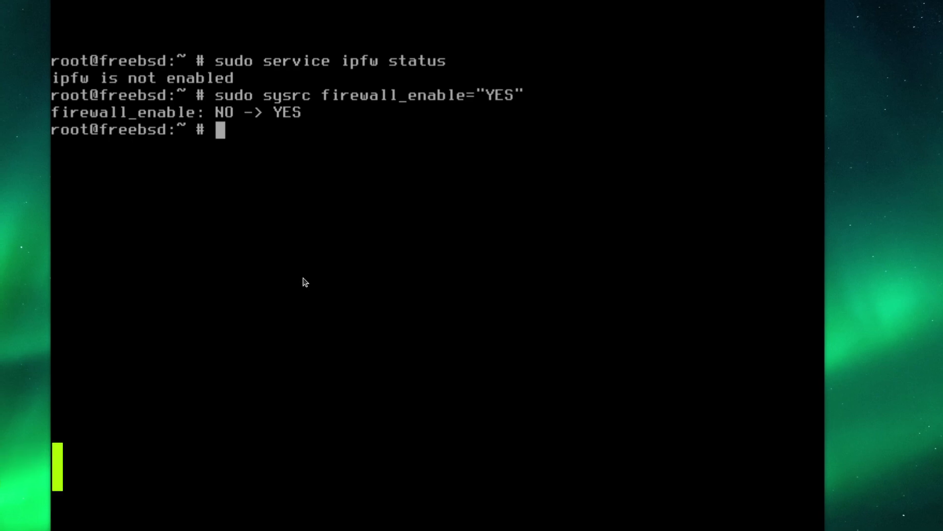
pyautogui.press('Up')
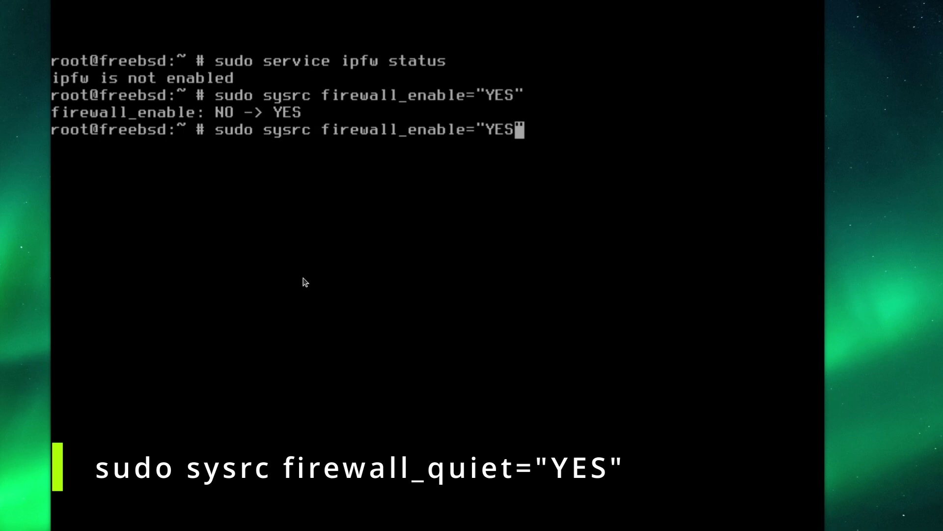
pyautogui.press('Left')
pyautogui.press('Left')
pyautogui.press('Left')
pyautogui.press('Left')
pyautogui.press('Left')
pyautogui.press('Left')
pyautogui.press('Delete')
pyautogui.press('Delete')
pyautogui.press('Delete')
pyautogui.press('Delete')
pyautogui.press('Delete')
pyautogui.press('Delete')
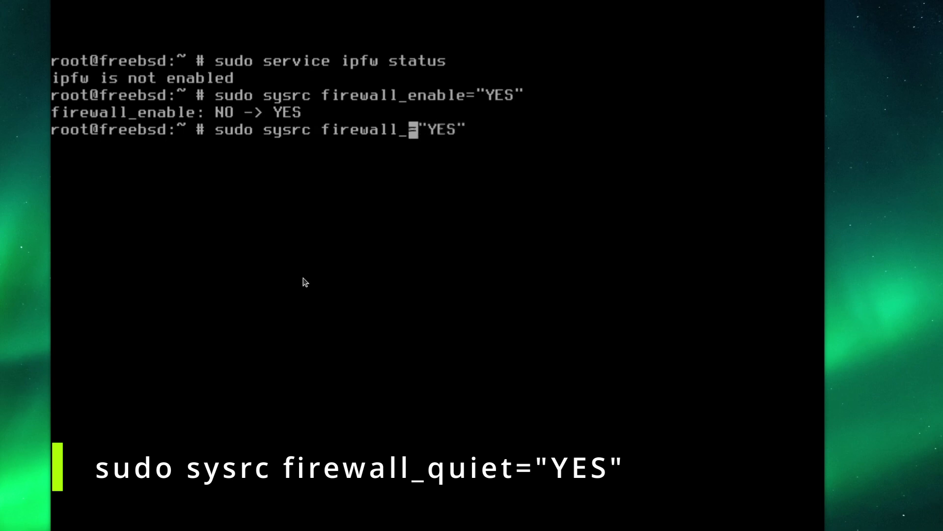
pyautogui.write('quiet')
pyautogui.press('Return')
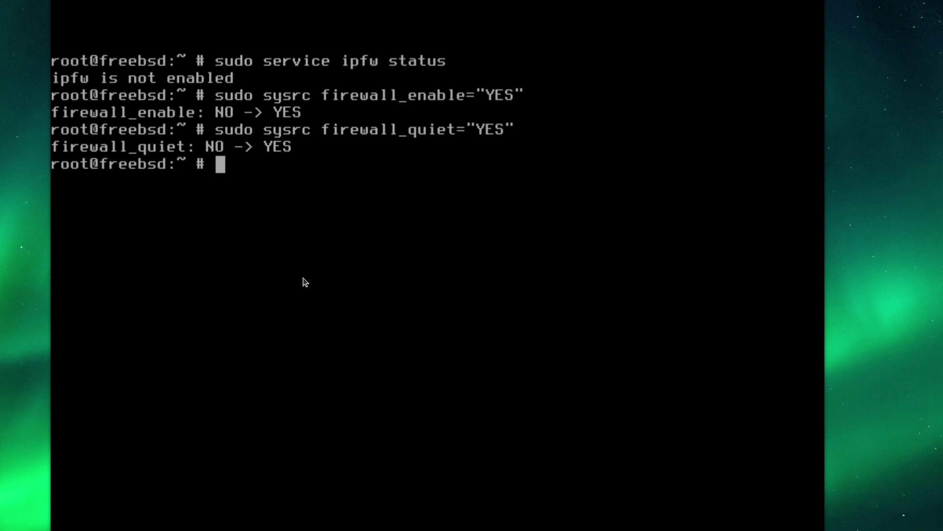
# Set firewall_type="workstation" with sysrc and confirm /etc/rc.firewall exists.
pyautogui.press('Up')
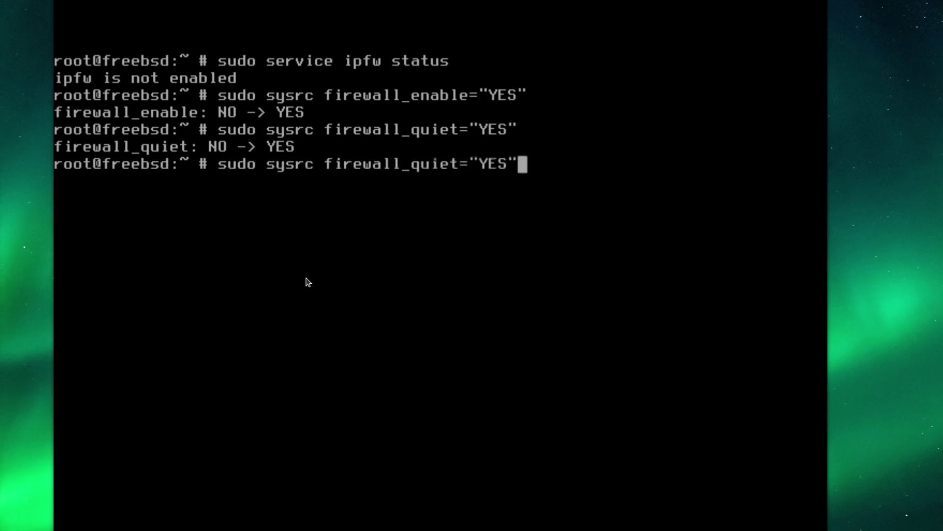
pyautogui.press('Up')
pyautogui.press('Left')
pyautogui.press('Left')
pyautogui.press('Left')
pyautogui.press('Left')
pyautogui.press('Left')
pyautogui.press('Left')
pyautogui.press('Left')
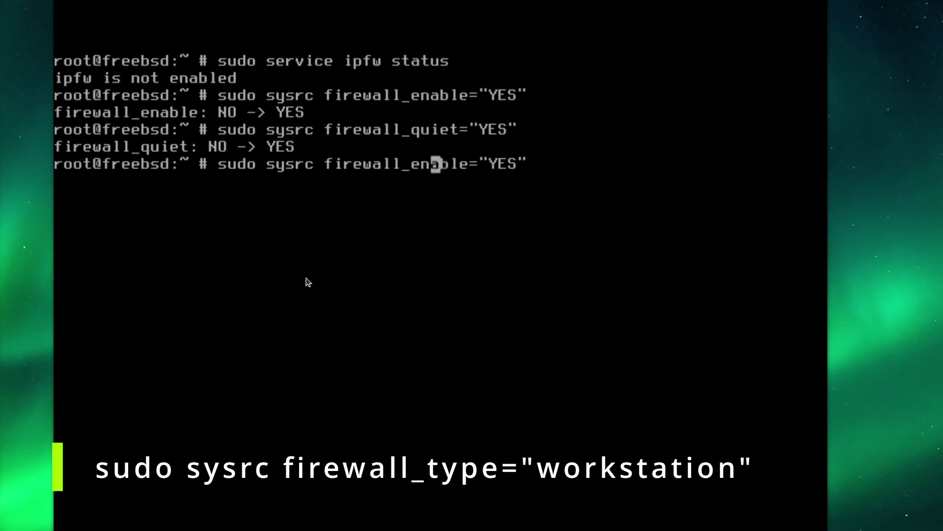
pyautogui.press('Left')
pyautogui.press('Delete')
pyautogui.press('Delete')
pyautogui.press('Delete')
pyautogui.press('Delete')
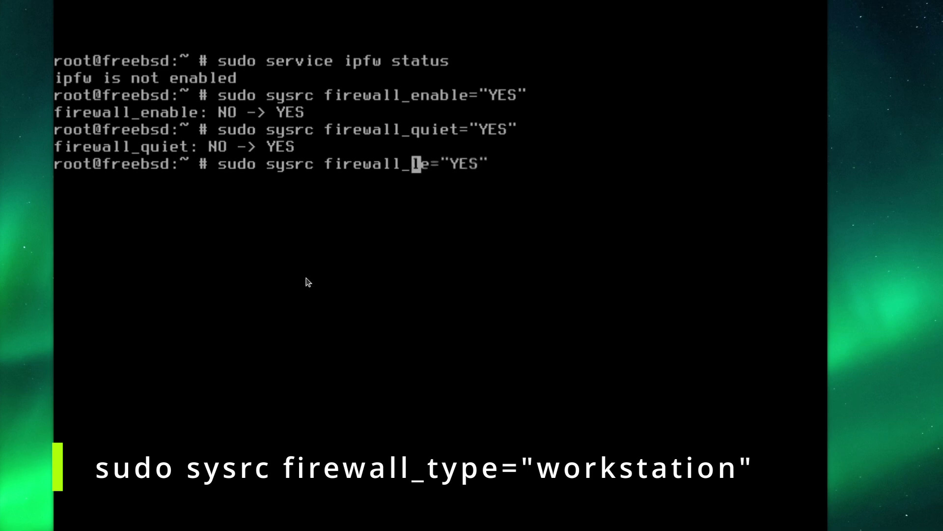
pyautogui.press('Delete')
pyautogui.write('type')
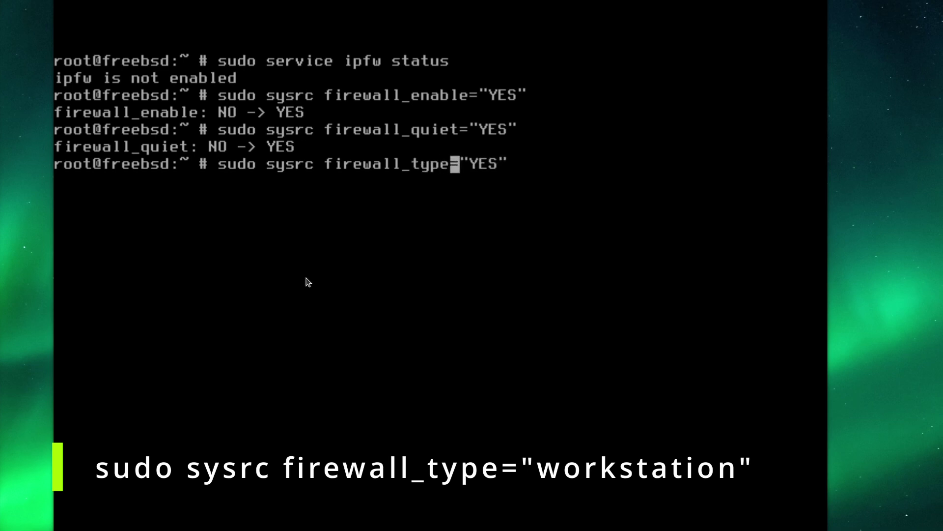
pyautogui.press('Right')
pyautogui.press('Right')
pyautogui.press('Delete')
pyautogui.press('Delete')
pyautogui.press('Delete')
pyautogui.write('works')
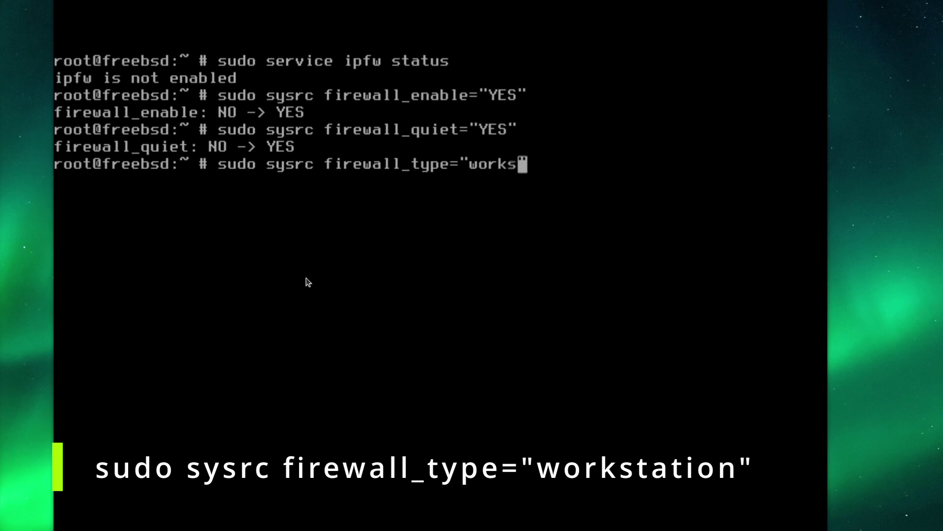
pyautogui.write('tation')
pyautogui.press('Return')
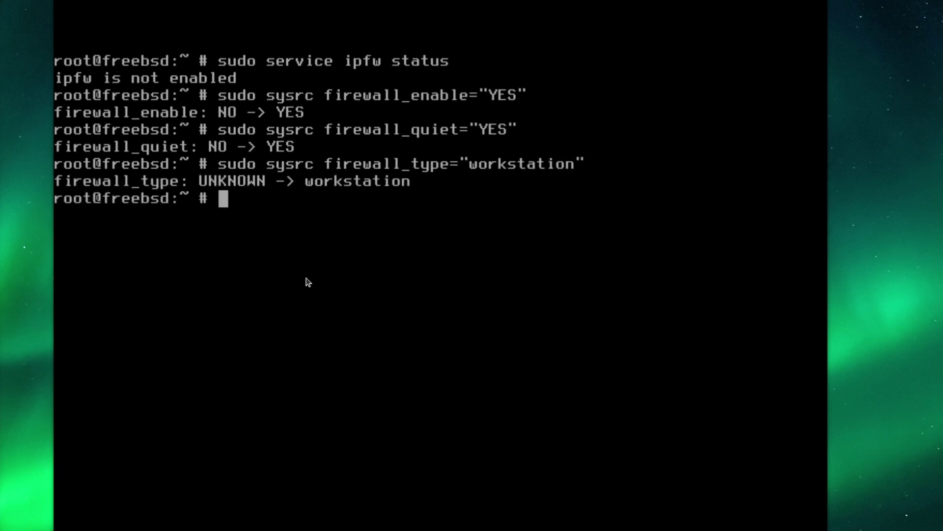
pyautogui.hotkey('ctrl', 'l')
pyautogui.write('ls ')
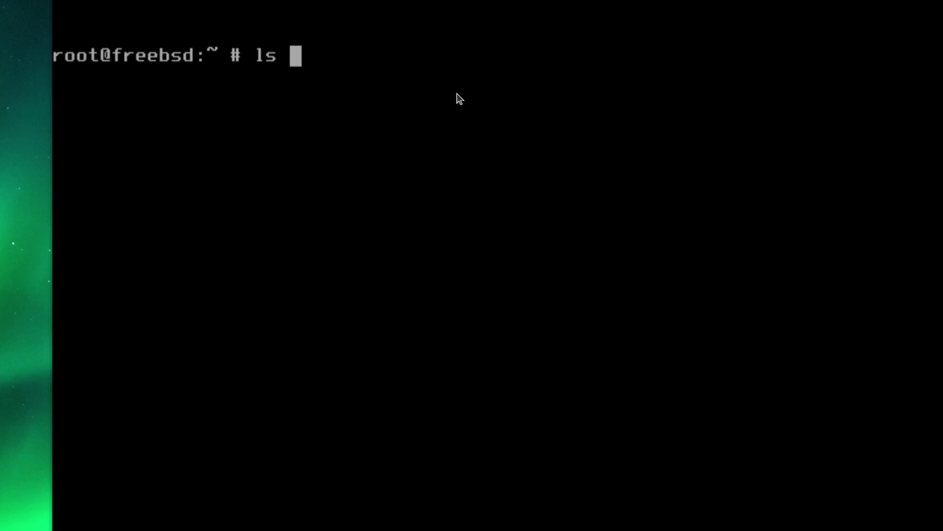
pyautogui.write('-l /etc/rc.fire')
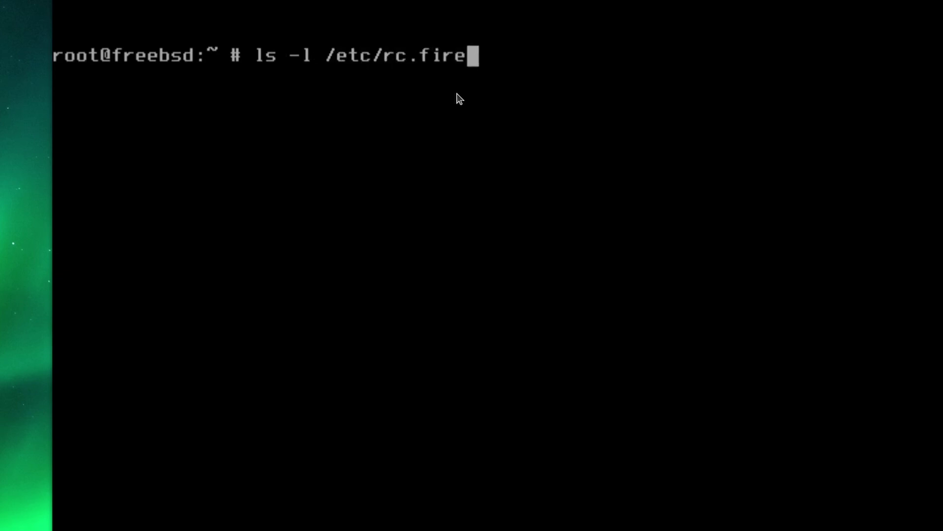
pyautogui.write('wall')
pyautogui.press('Return')
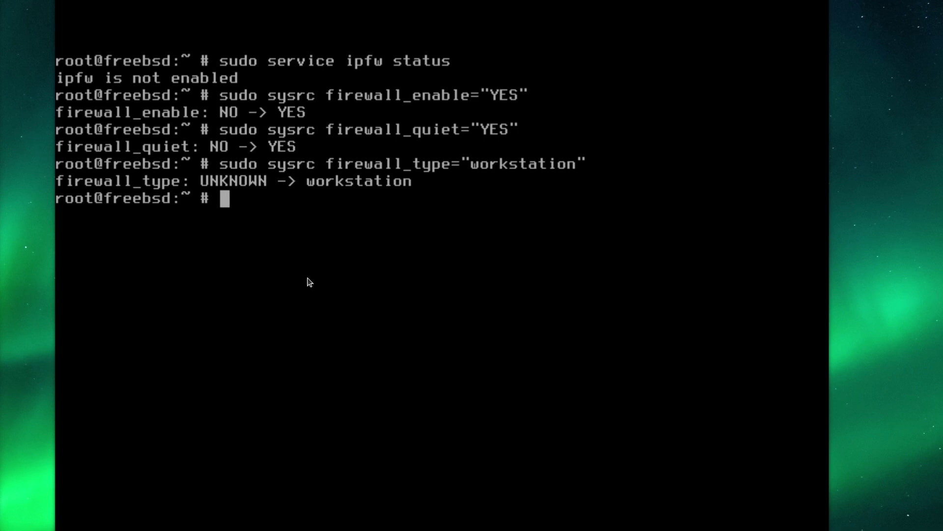
pyautogui.write('cat /etc/r')
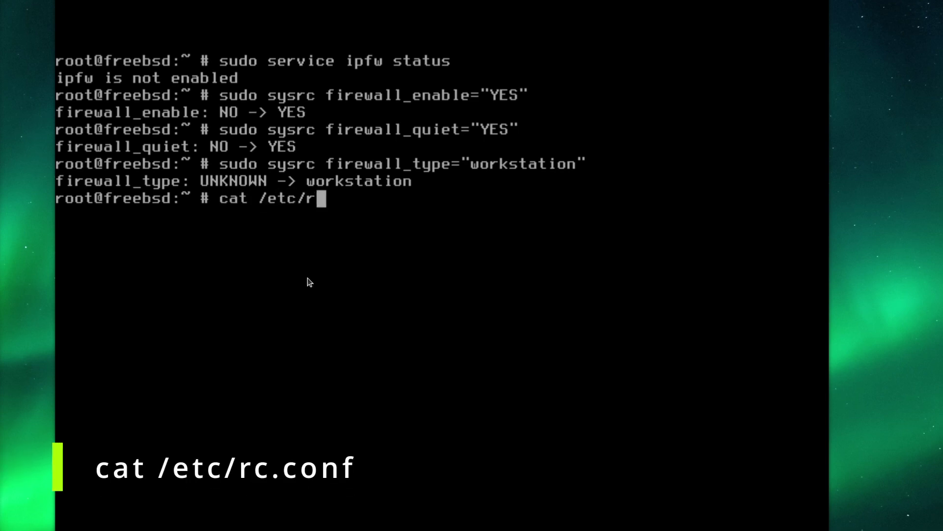
pyautogui.write('c.conf')
# List /etc/rc.conf to verify firewall_enable, firewall_quiet YES and firewall_type workstation.
pyautogui.press('Return')
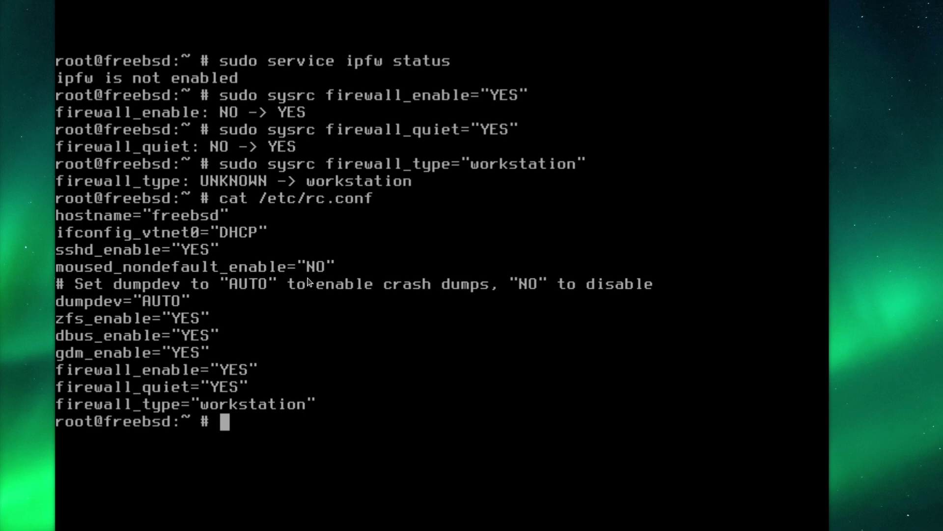
pyautogui.write('sudo ')
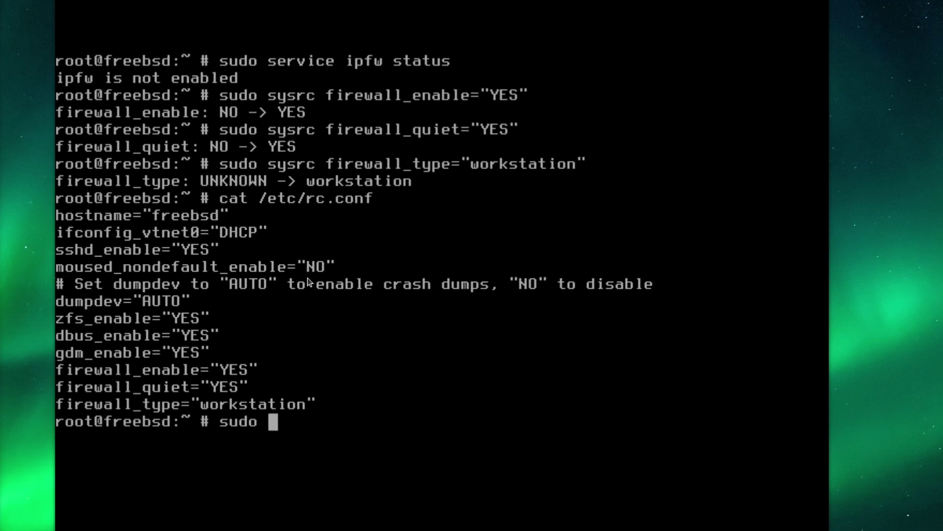
pyautogui.write('service ip')
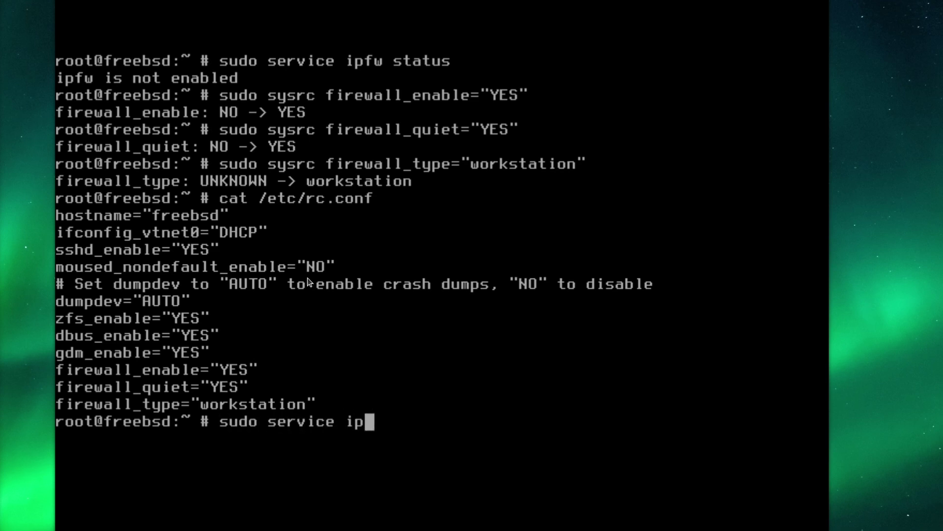
pyautogui.write('fw statrt')
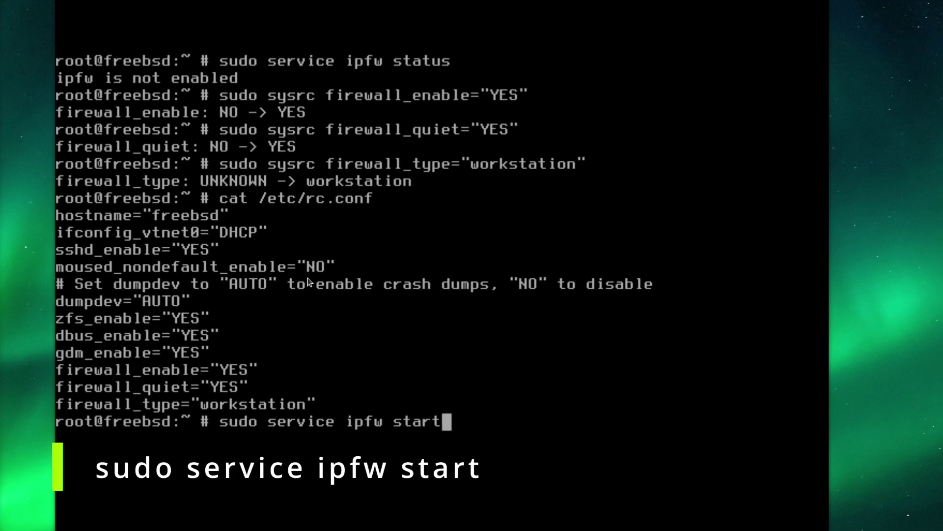
# Start the ipfw service to load the rules, then confirm its status reports enabled.
pyautogui.press('Return')
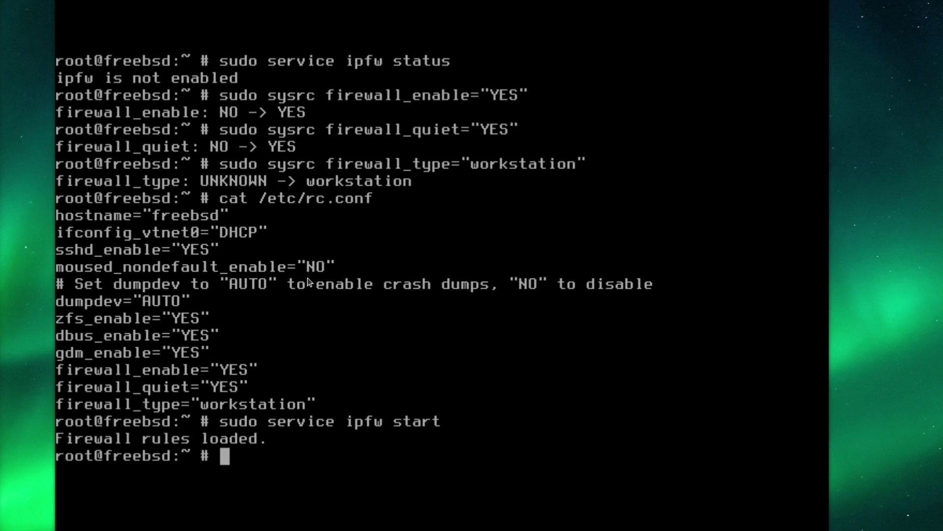
pyautogui.write('sudo ')
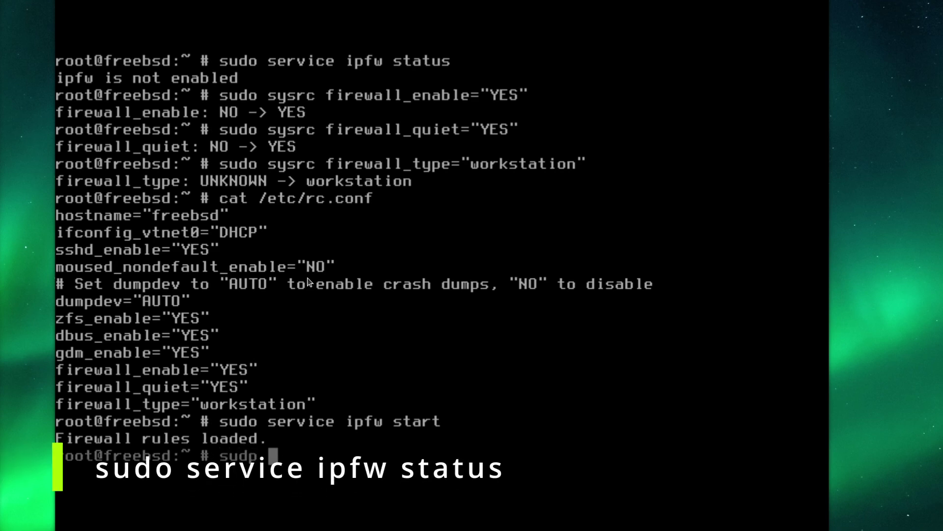
pyautogui.write('servic')
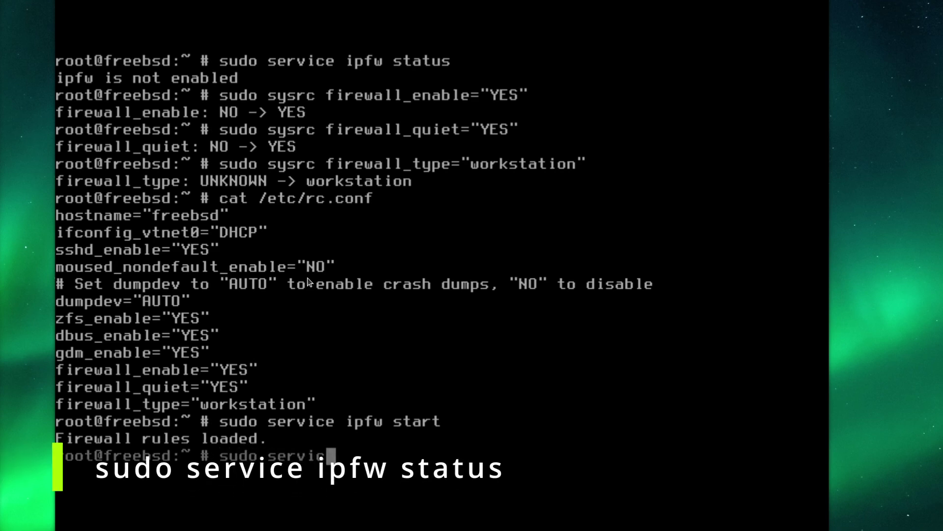
pyautogui.write('e ipfw stat')
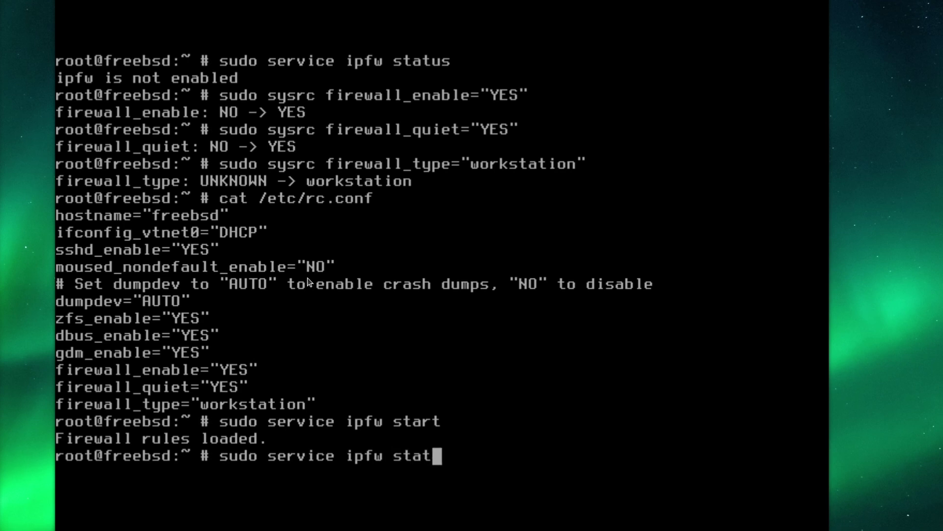
pyautogui.write('us')
pyautogui.press('Return')
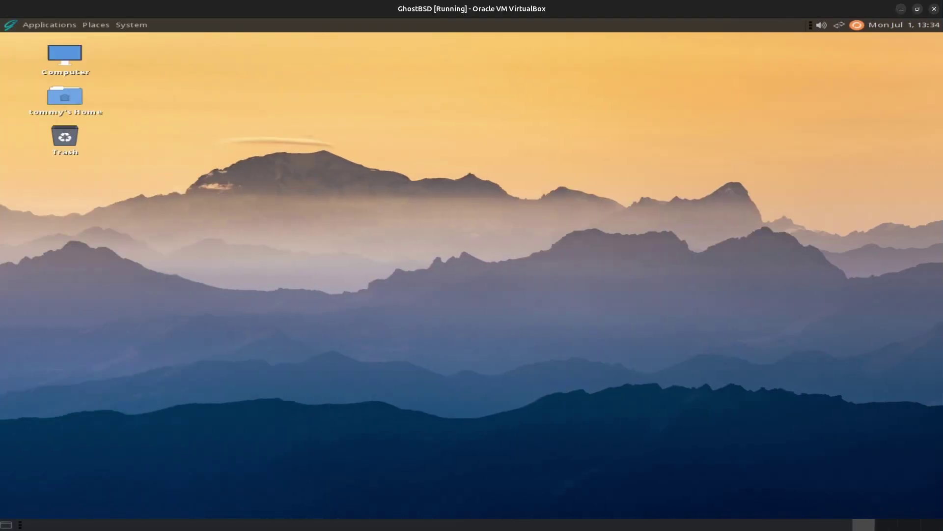
# Open MATE Terminal and confirm sudo service ipfw status reports enabled after entering the password.
pyautogui.click(50, 24)
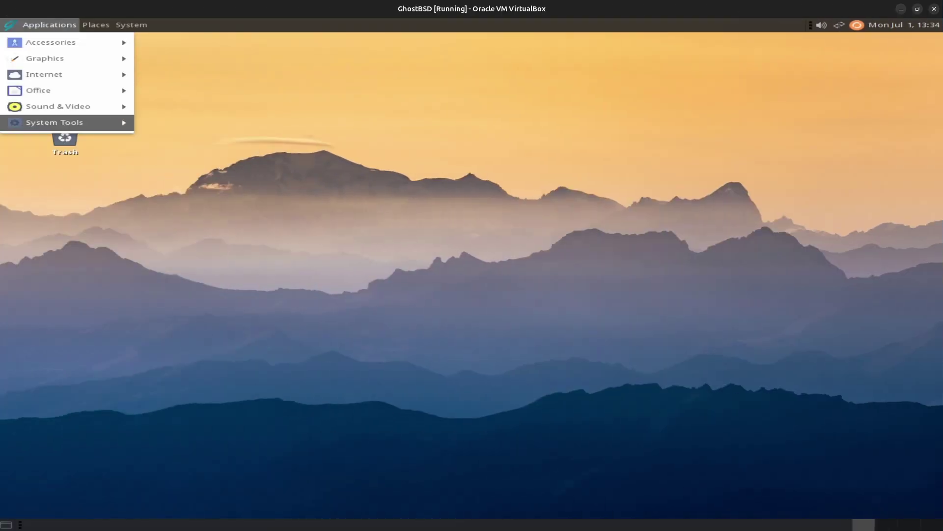
pyautogui.click(190, 218)
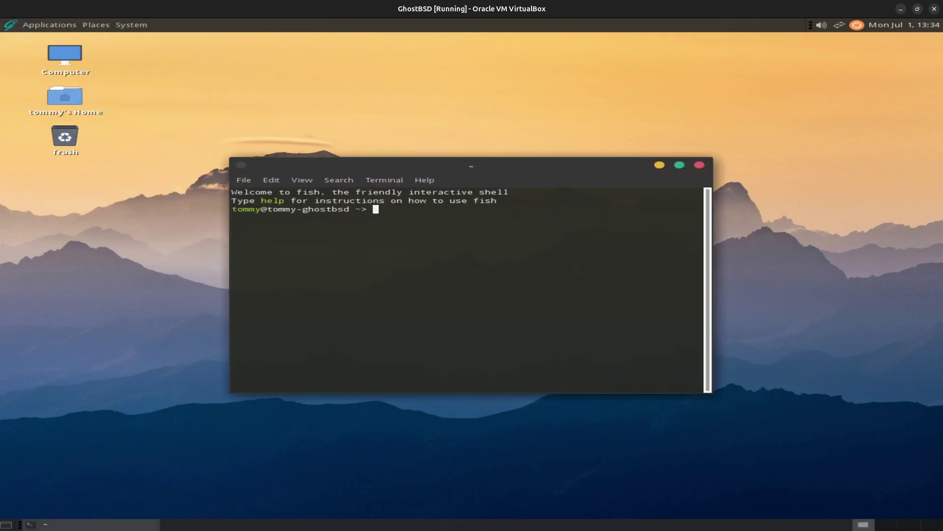
pyautogui.write('sudo servi')
pyautogui.write('ce ipfw stat')
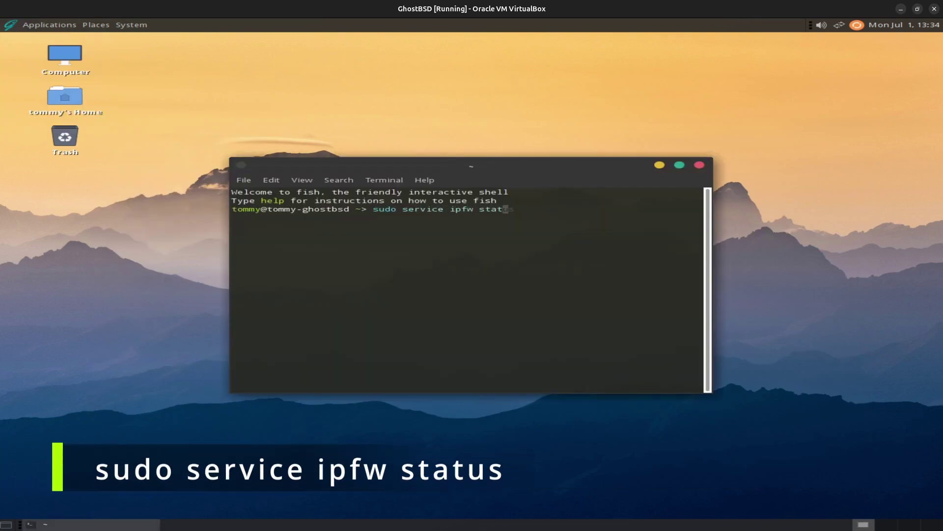
pyautogui.write('us')
pyautogui.press('Return')
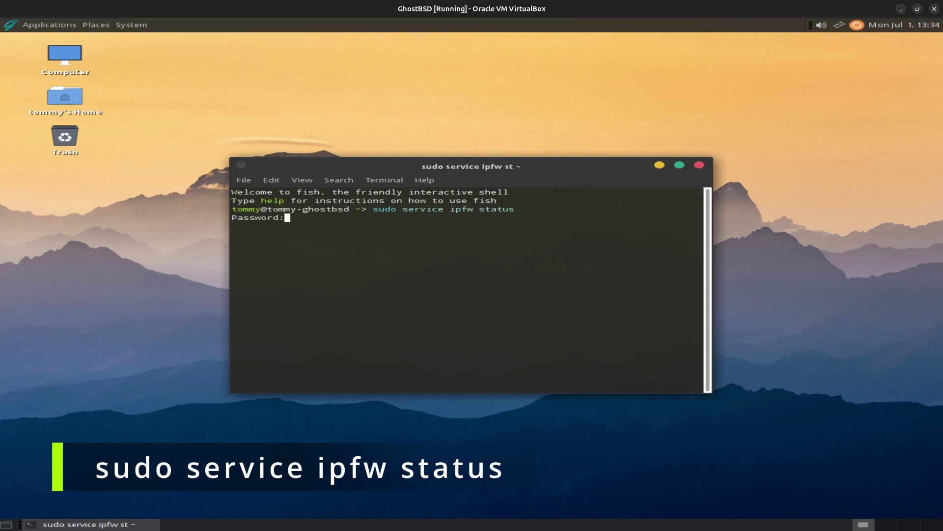
pyautogui.press('Return')
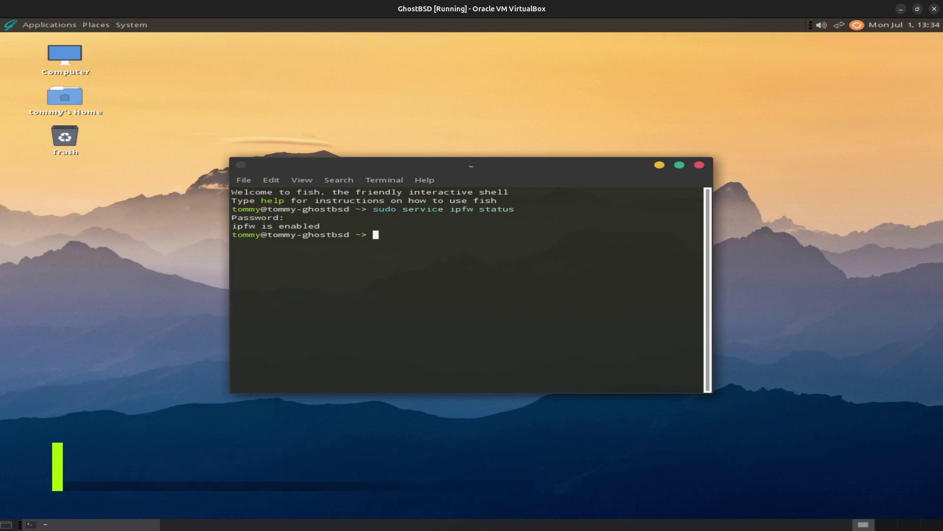